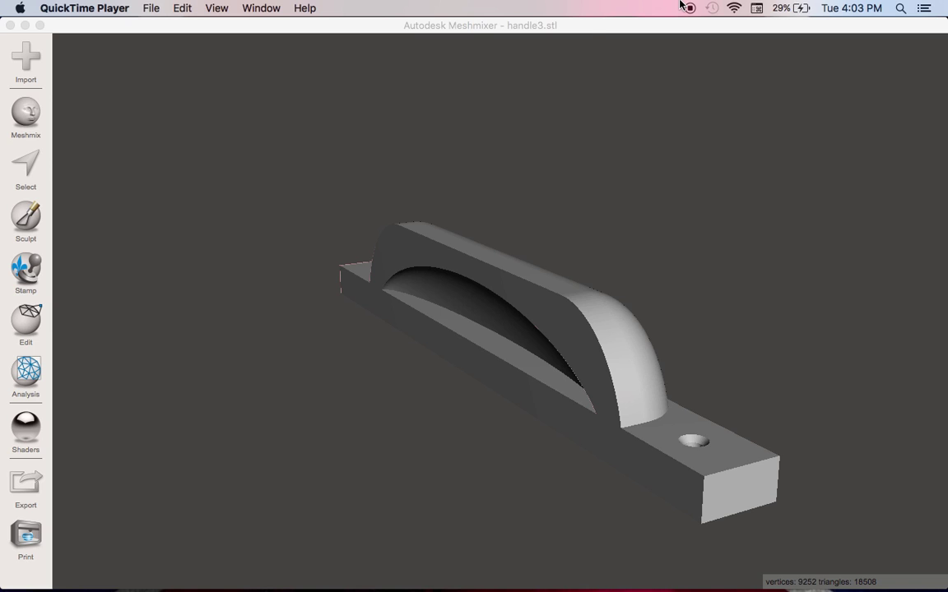
- Bring Meshmixer forward and orbit the handle to view it from several angles
left_click(578, 292)
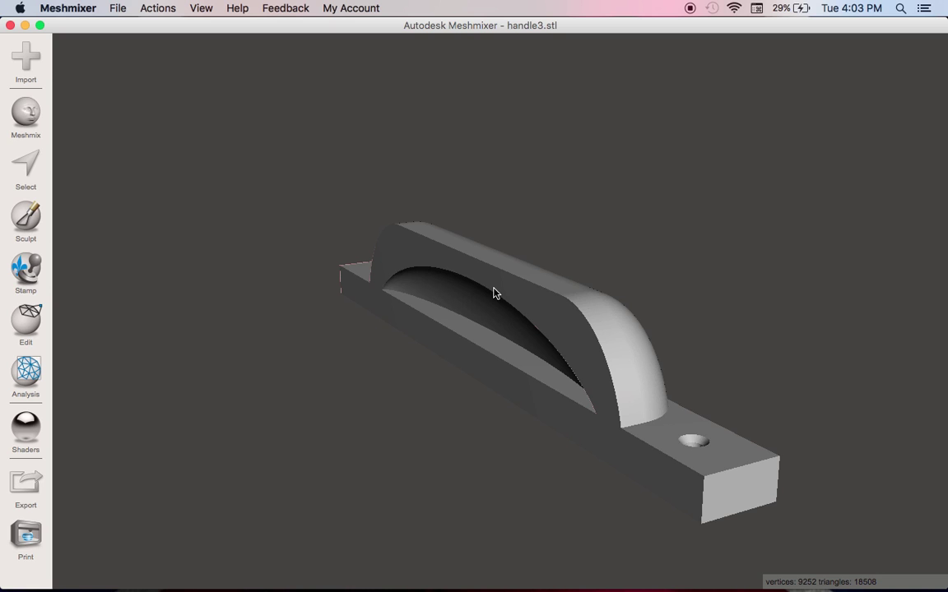
right_click_drag(347, 415, 391, 412)
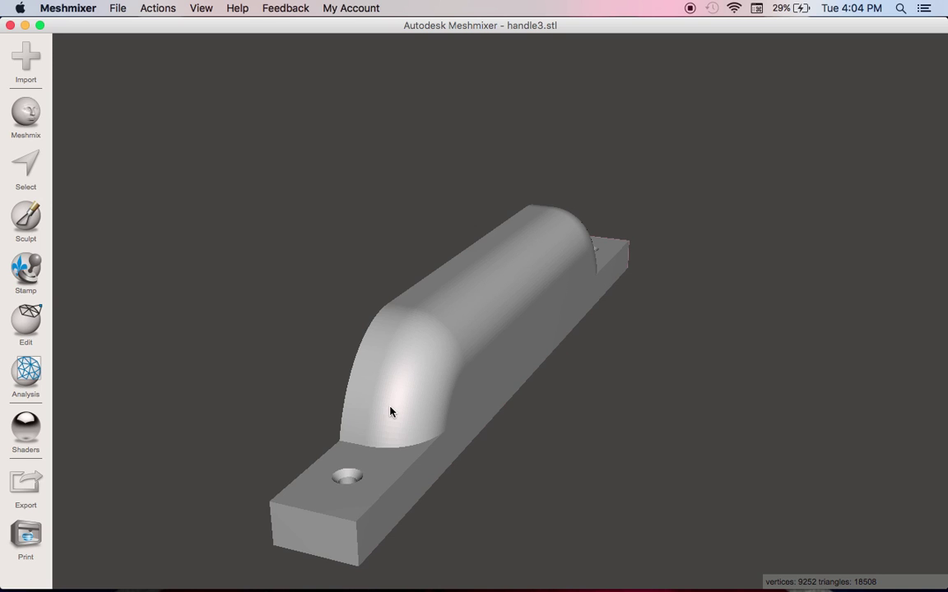
right_click_drag(392, 411, 540, 405)
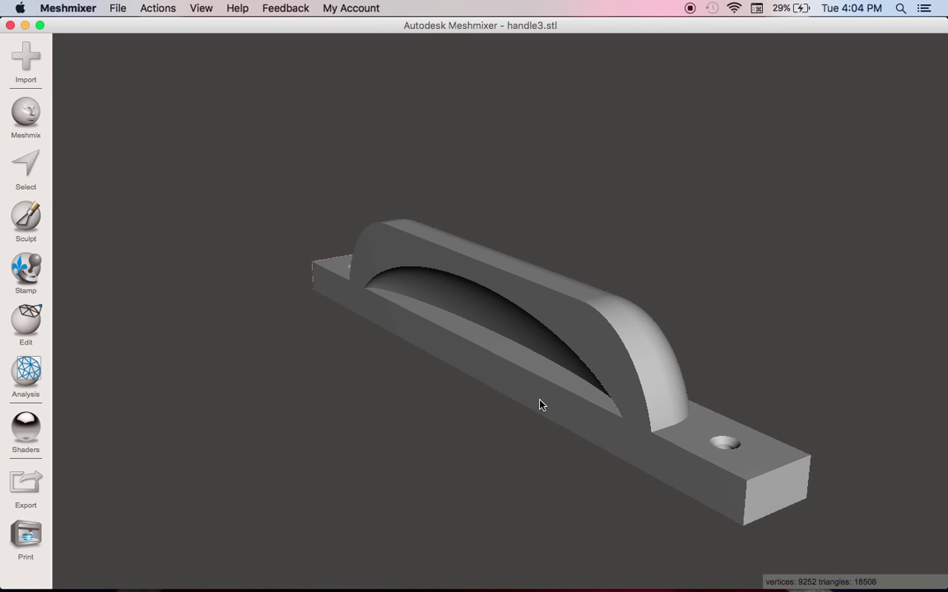
right_click_drag(539, 403, 360, 415)
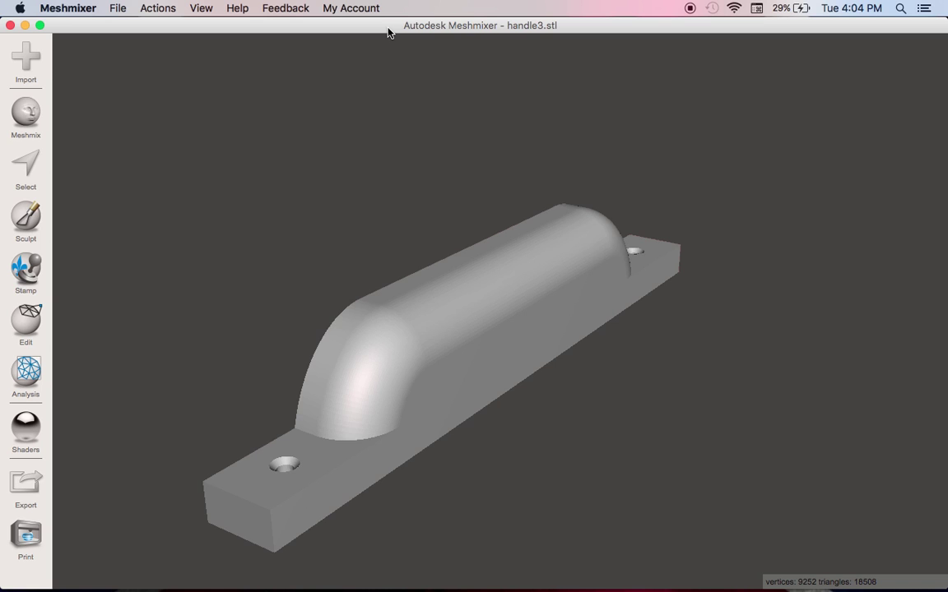
- Show the handle as a wireframe and inspect its long, uneven triangles from end-on and side views
key("w")
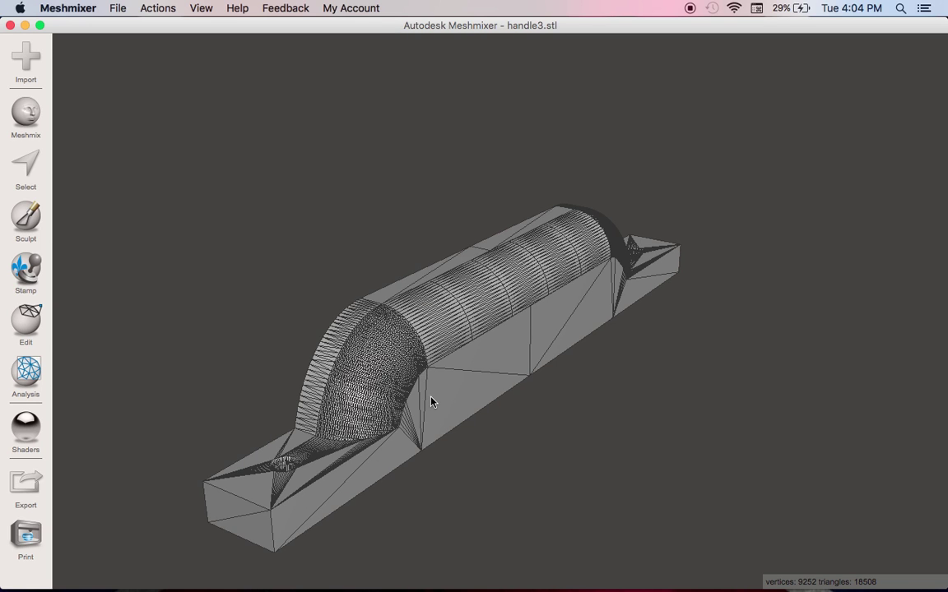
right_click_drag(431, 401, 591, 372)
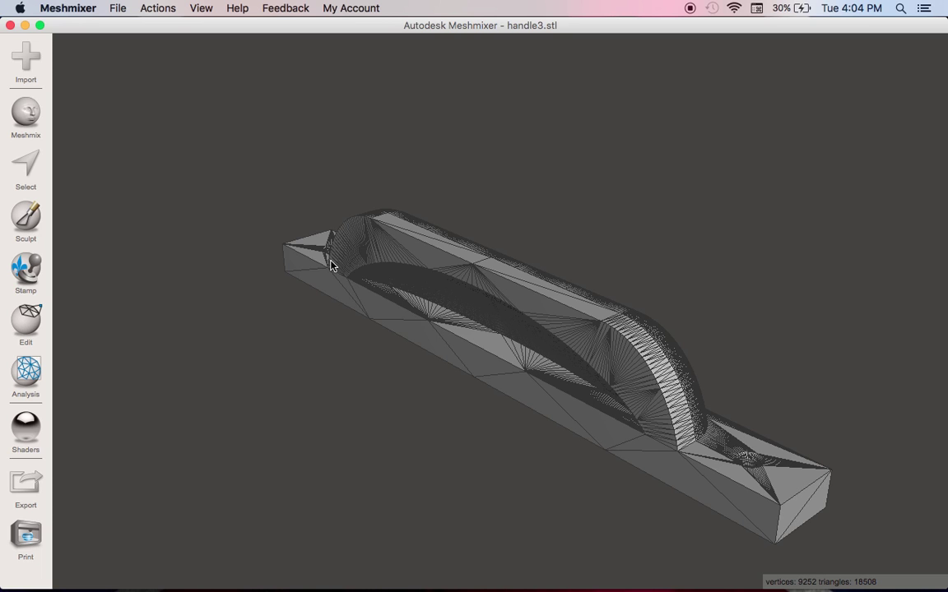
right_click_drag(567, 395, 602, 362)
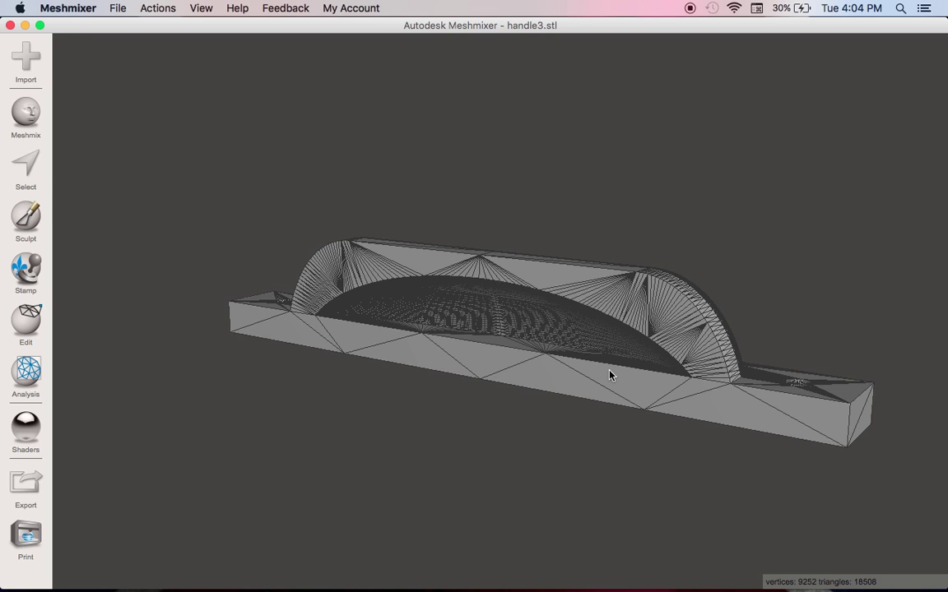
scroll(609, 375, "up", 5)
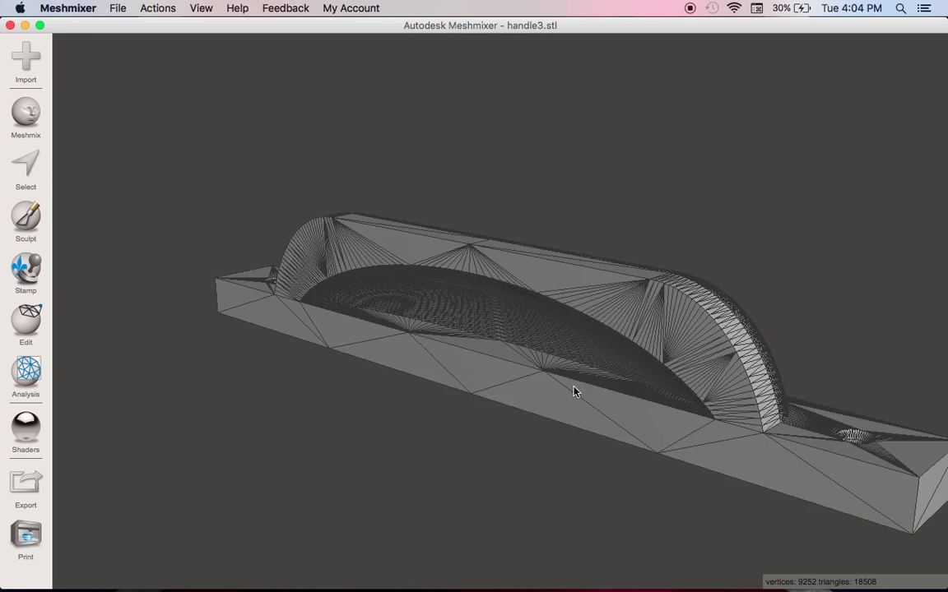
right_click_drag(575, 393, 342, 313)
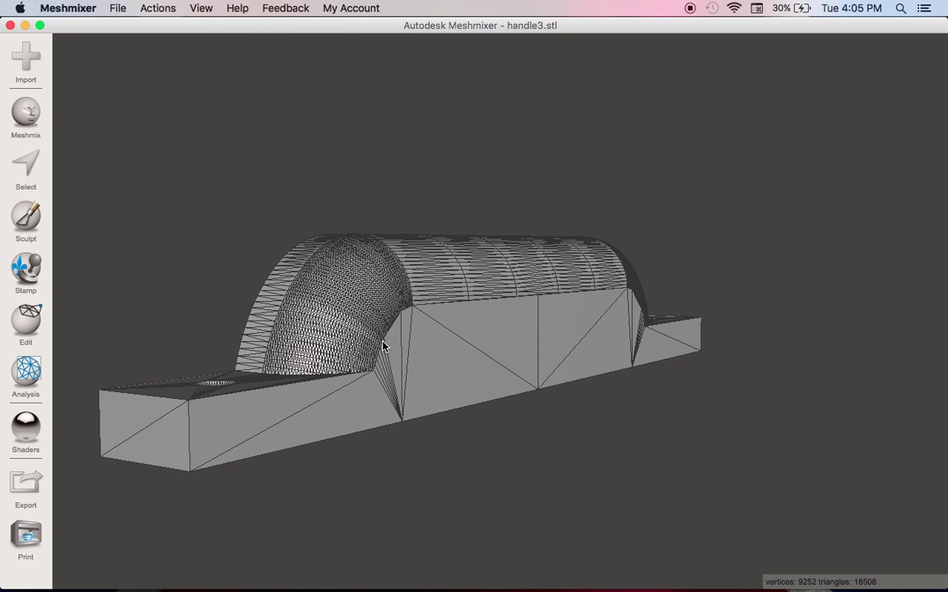
right_click_drag(356, 354, 560, 397)
- Apply Edit > Make Solid to the handle and zoom in on the dense remeshed preview
left_click(32, 326)
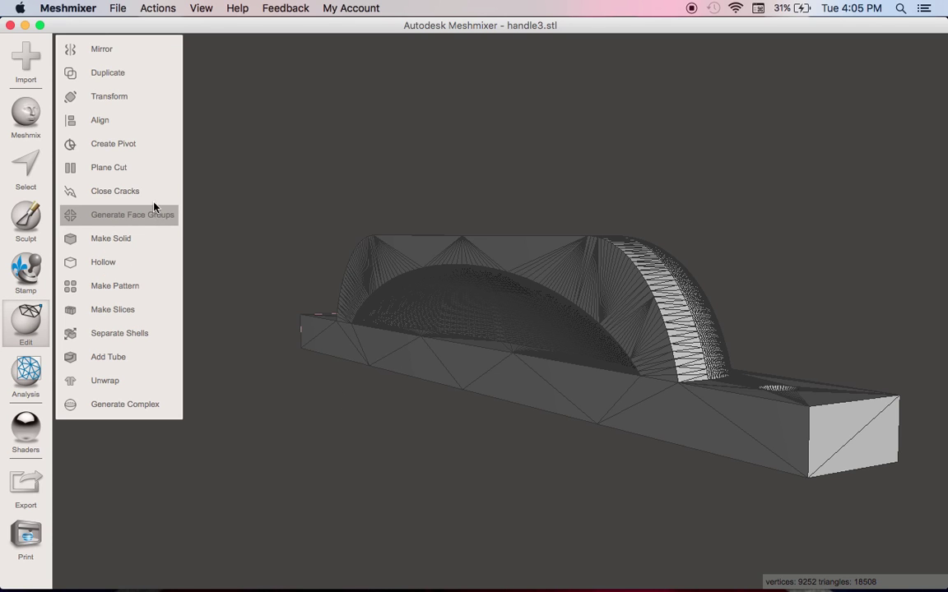
left_click(145, 246)
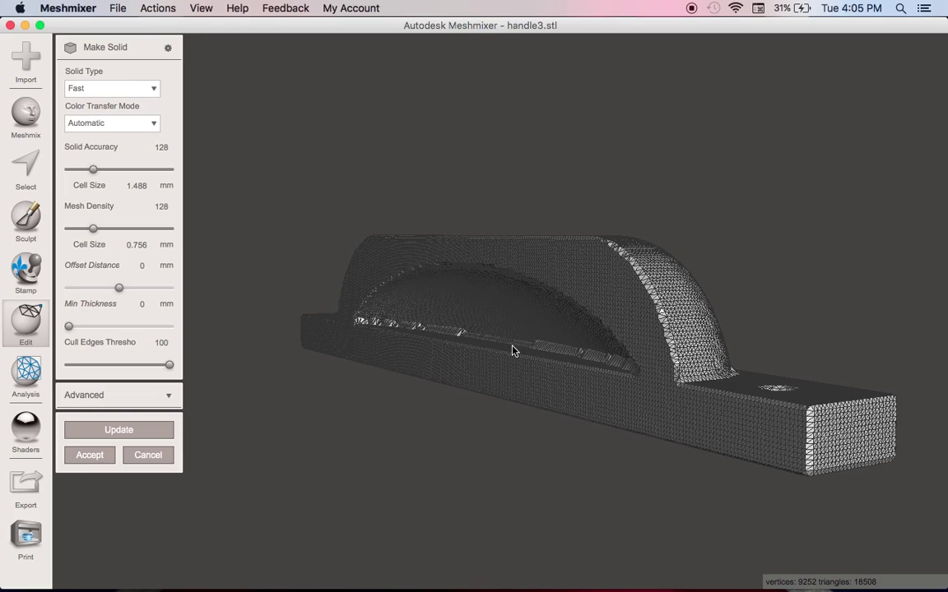
scroll(511, 351, "up", 5)
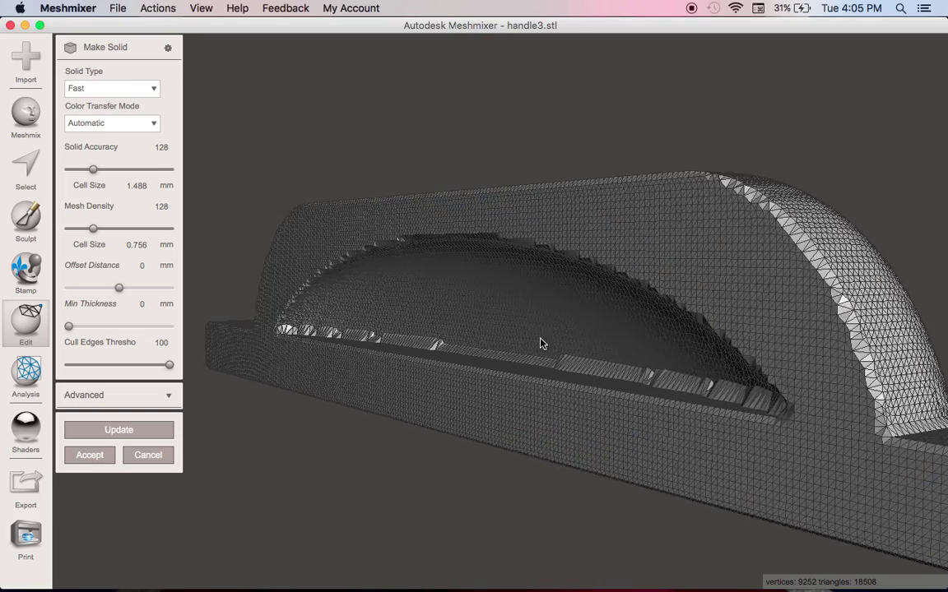
right_click_drag(540, 343, 576, 394)
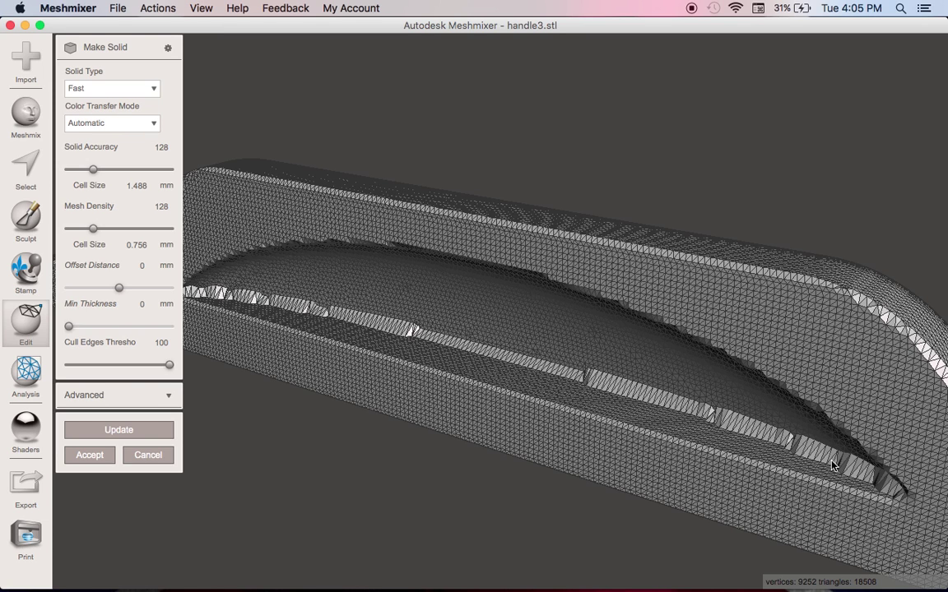
left_click(150, 88)
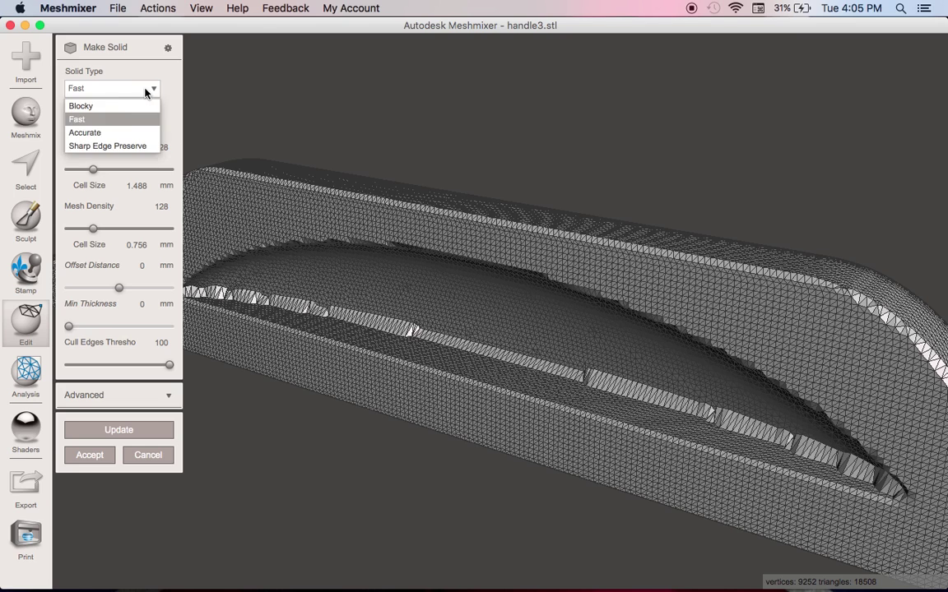
- Set the solid type to Accurate with 0.1 mm Min Thickness, then switch to MeshLab
left_click(120, 131)
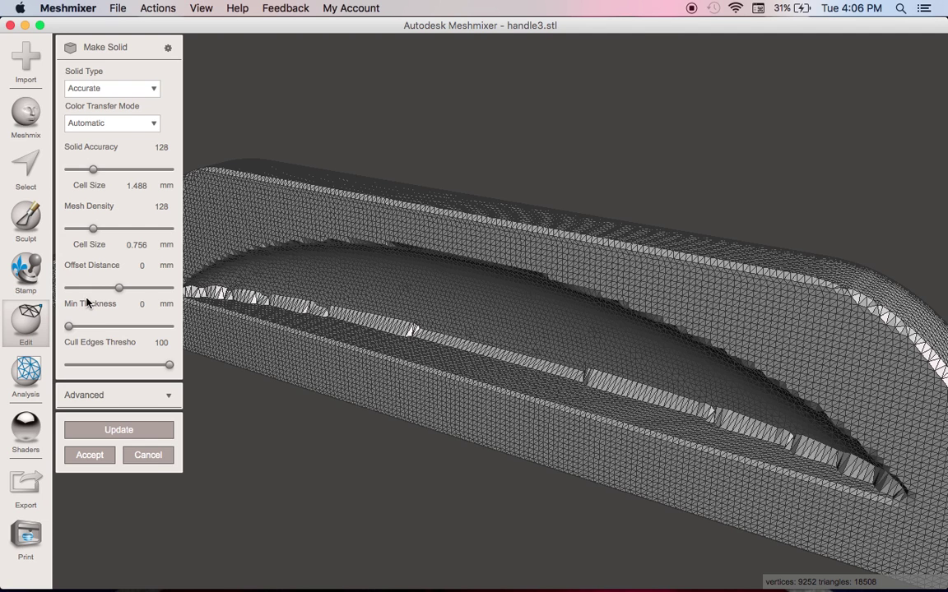
left_click_drag(68, 326, 73, 327)
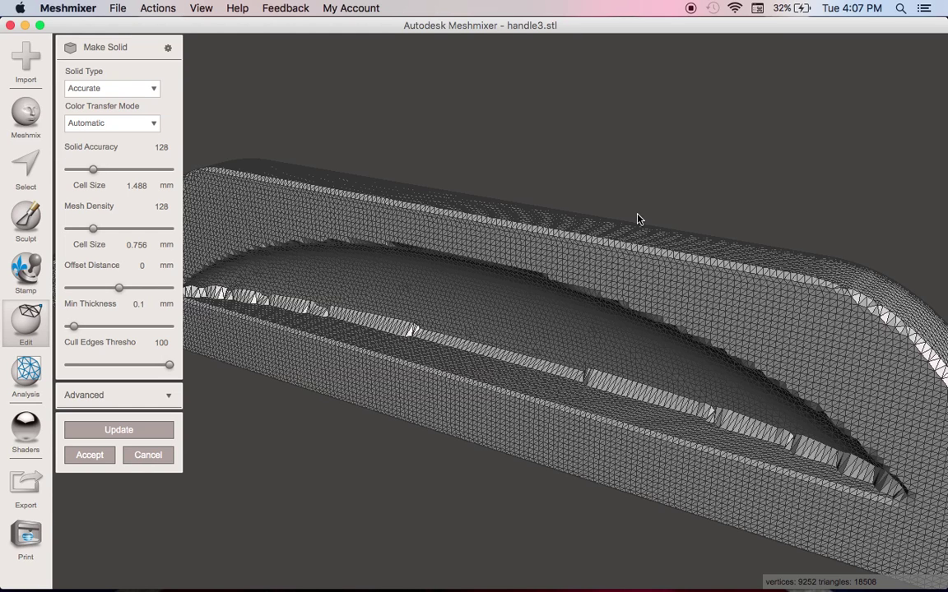
key("super+Tab")
key("super+Tab")
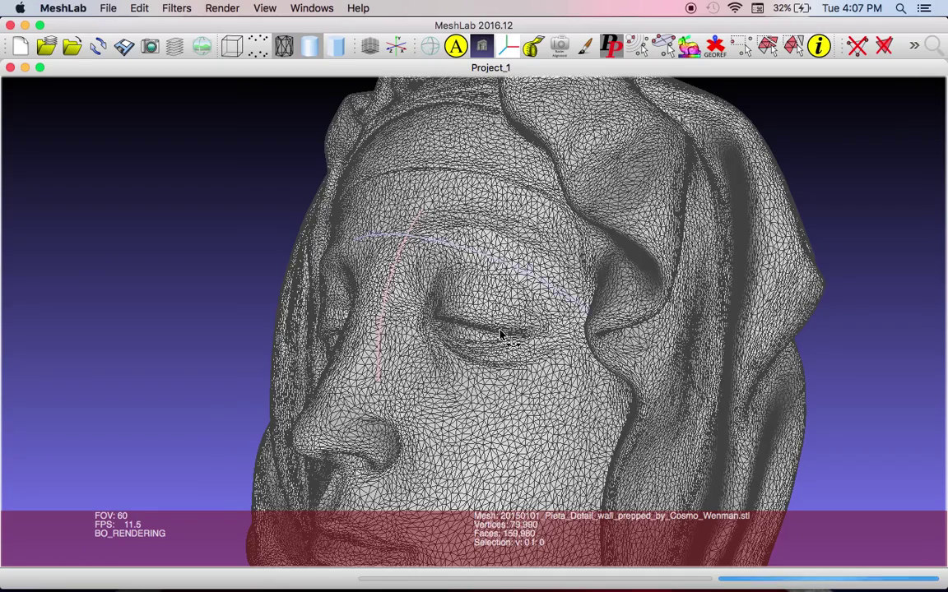
left_click_drag(516, 329, 537, 355)
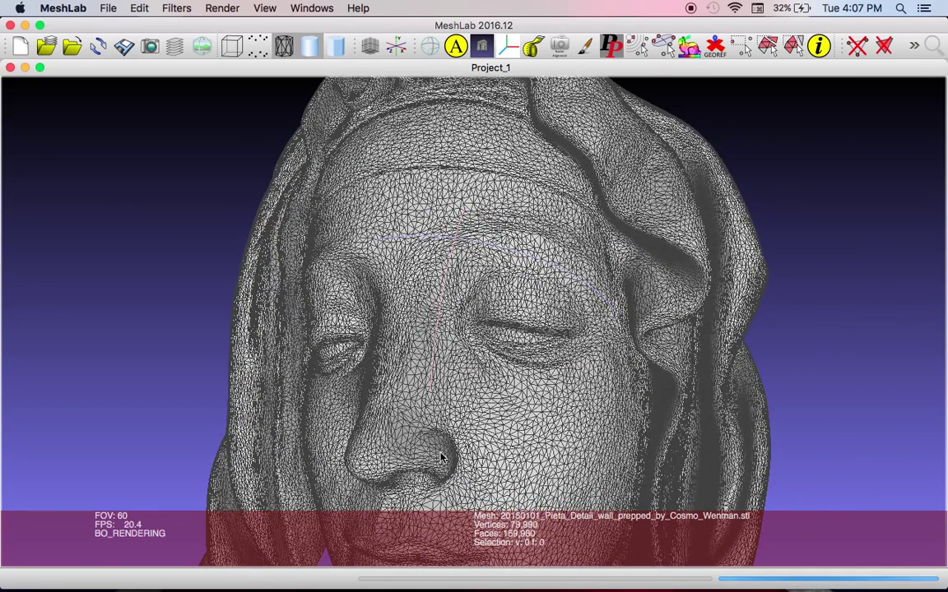
left_click(309, 46)
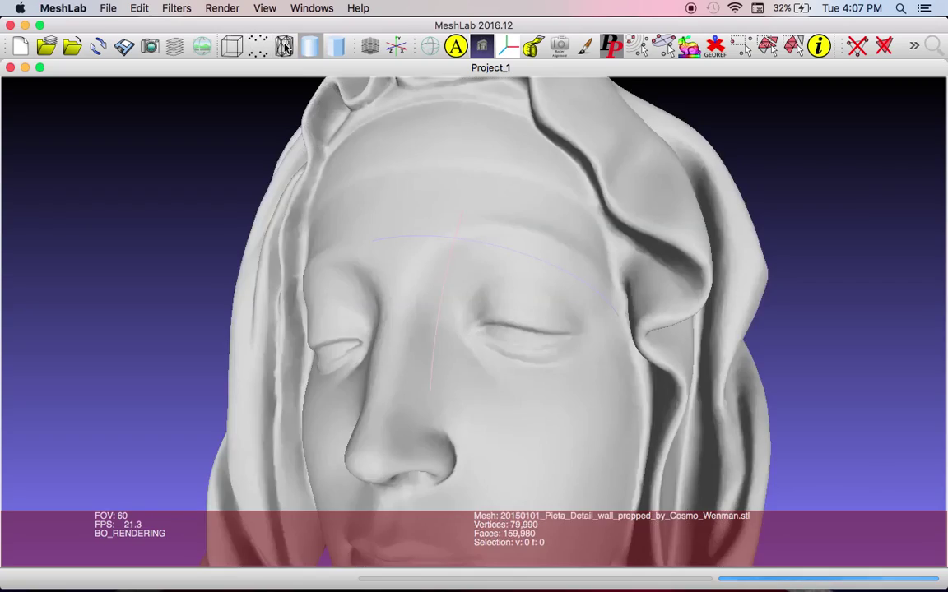
mouse_move(466, 329)
left_mouse_down()
mouse_move(429, 366)
mouse_move(537, 313)
mouse_move(396, 353)
mouse_move(392, 365)
left_mouse_up()
left_click(284, 45)
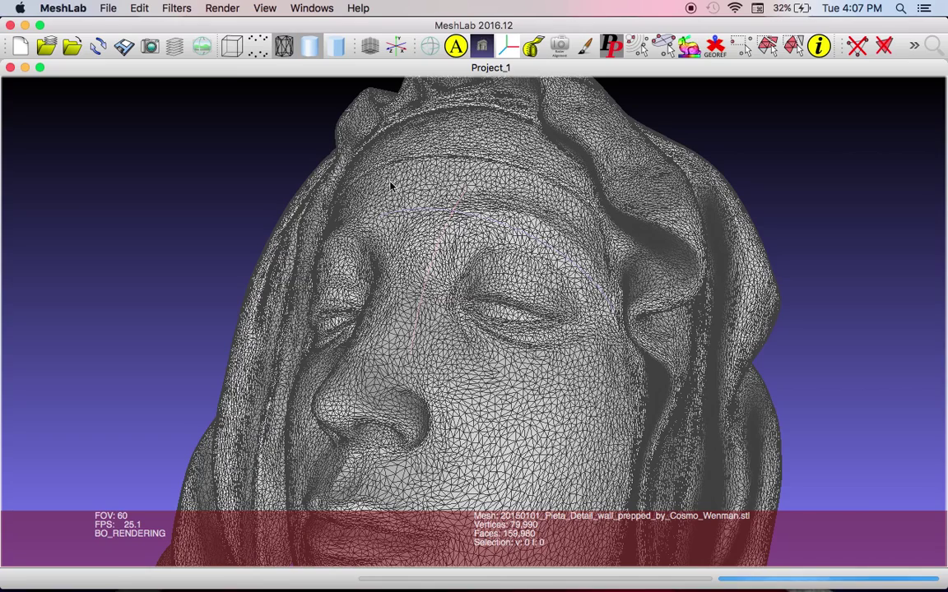
left_click(174, 8)
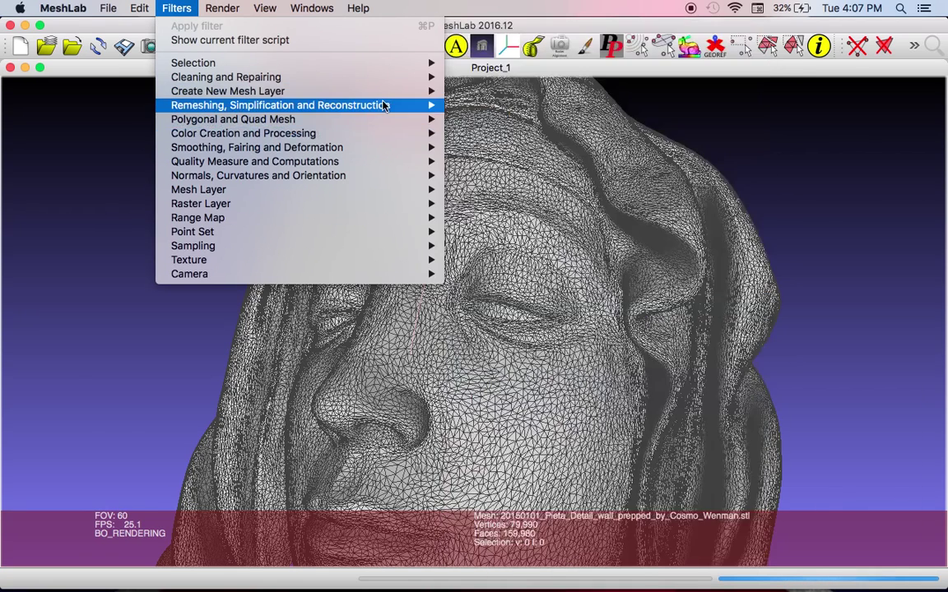
- Open Quadric Edge Collapse Decimation from MeshLab's Remeshing, Simplification and Reconstruction filters
mouse_move(346, 99)
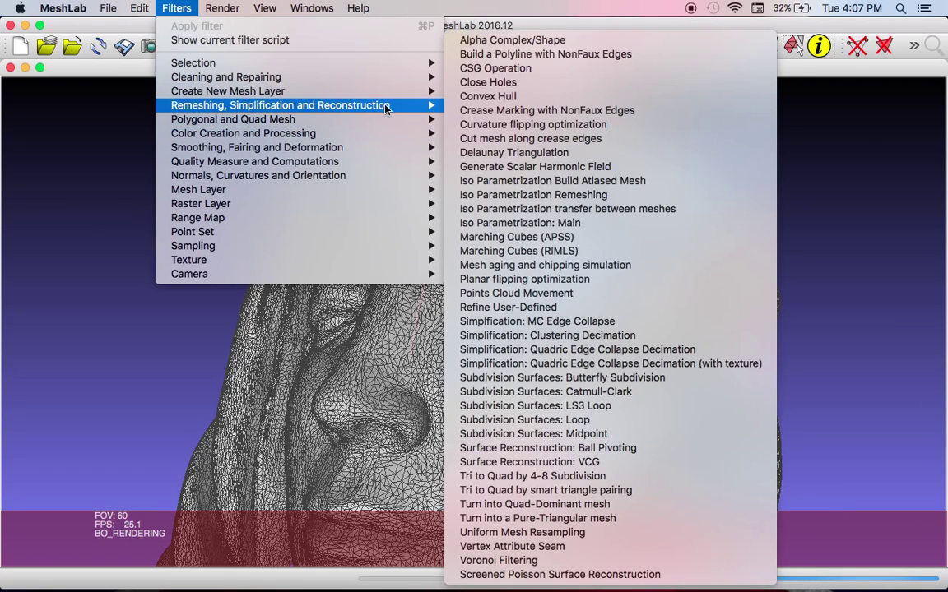
left_click(668, 354)
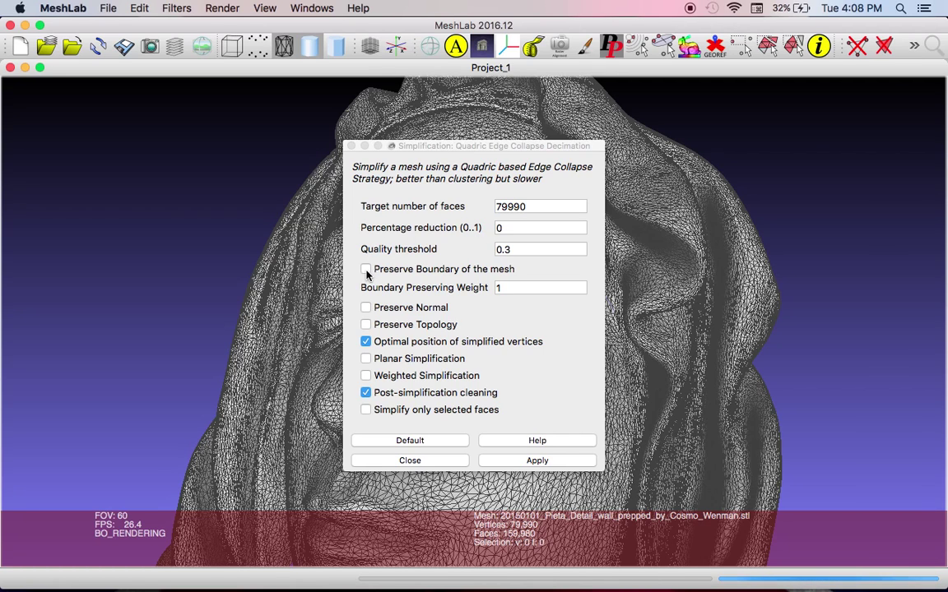
- Enable Preserve Boundary, Normal, Topology and Planar Simplification, then decimate the face to 79,990 faces
left_click(366, 270)
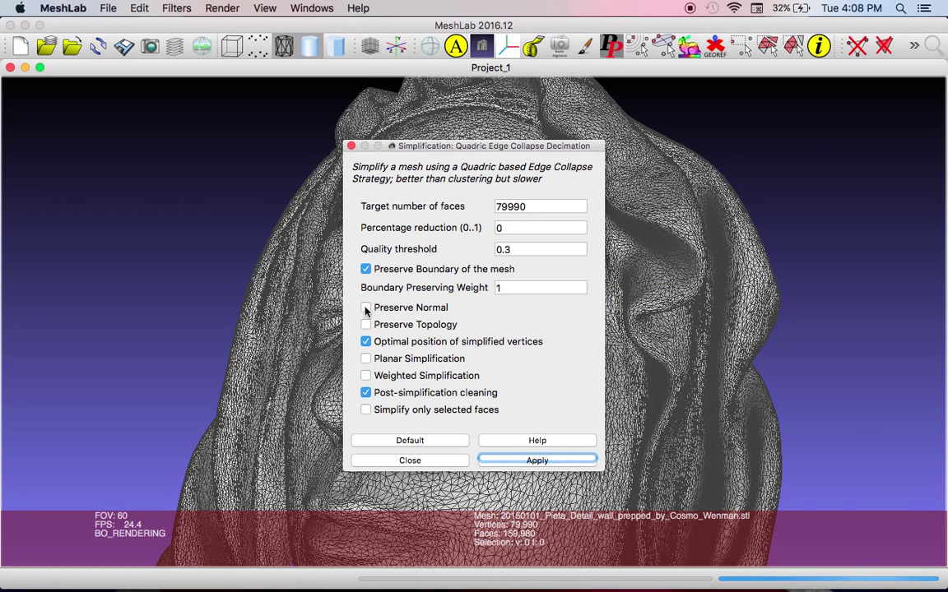
left_click(365, 307)
left_click(366, 325)
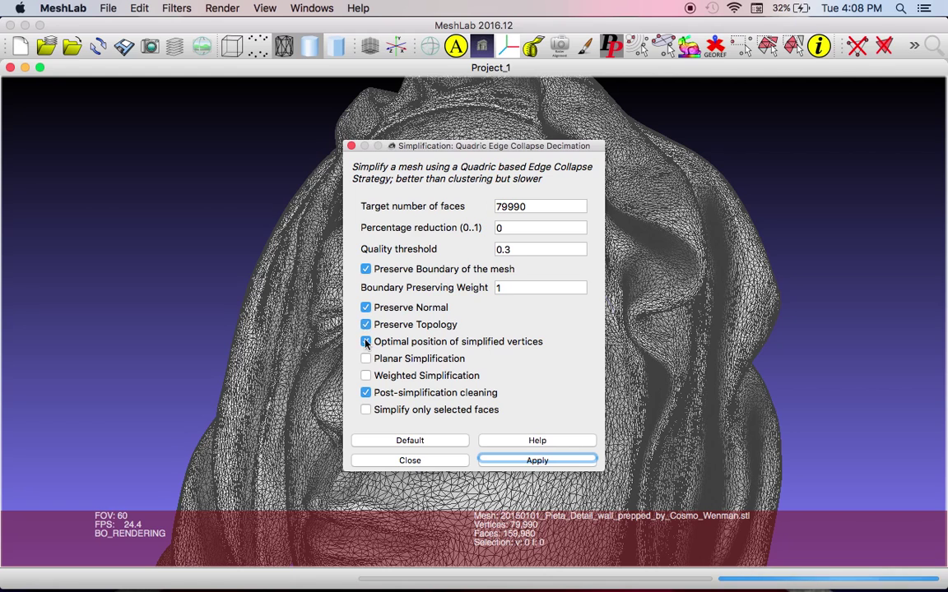
left_click(365, 359)
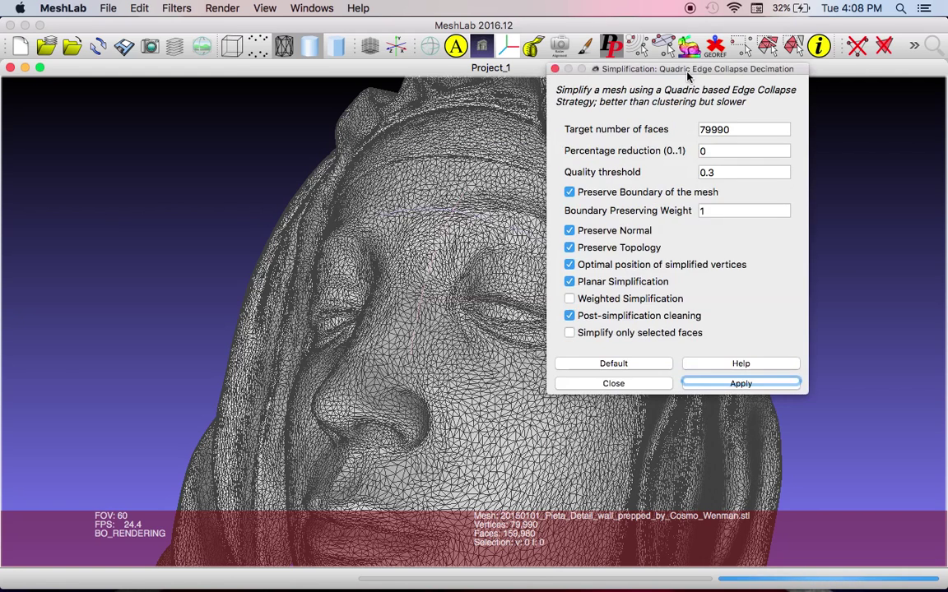
left_click_drag(687, 74, 779, 67)
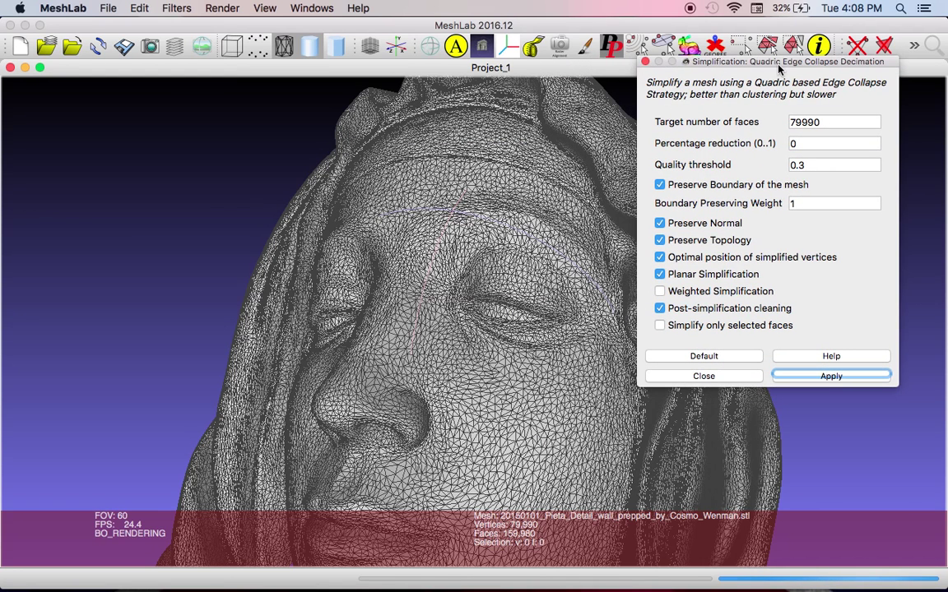
left_click(840, 377)
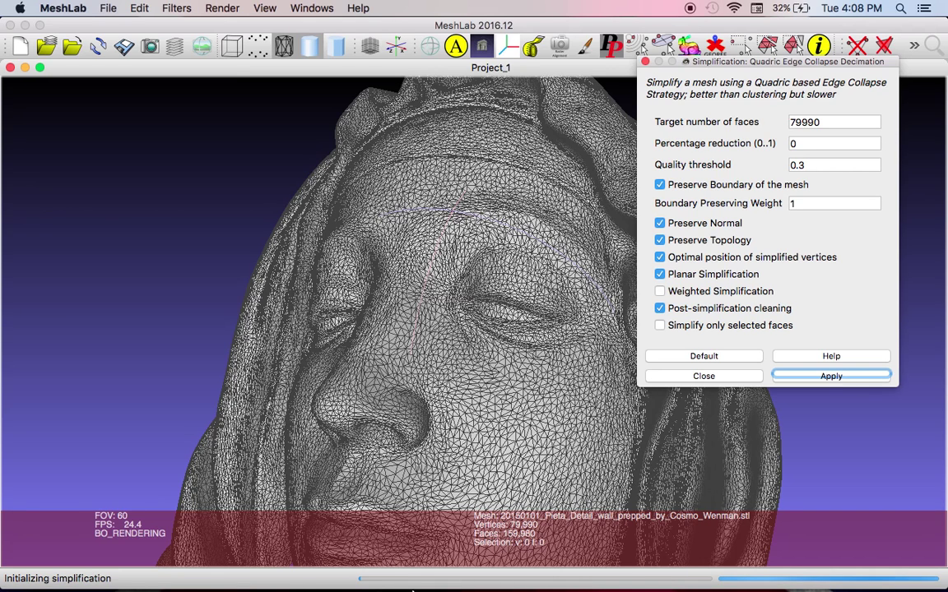